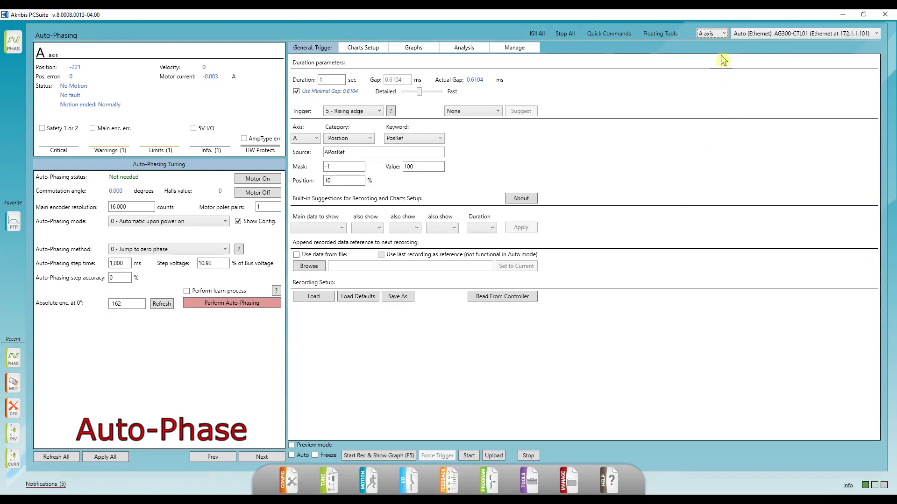
- Select B axis so the Auto-Phasing page shows axis B, with a 2.115° commutation angle
{"action": "left_click", "coordinate": [723, 34]}
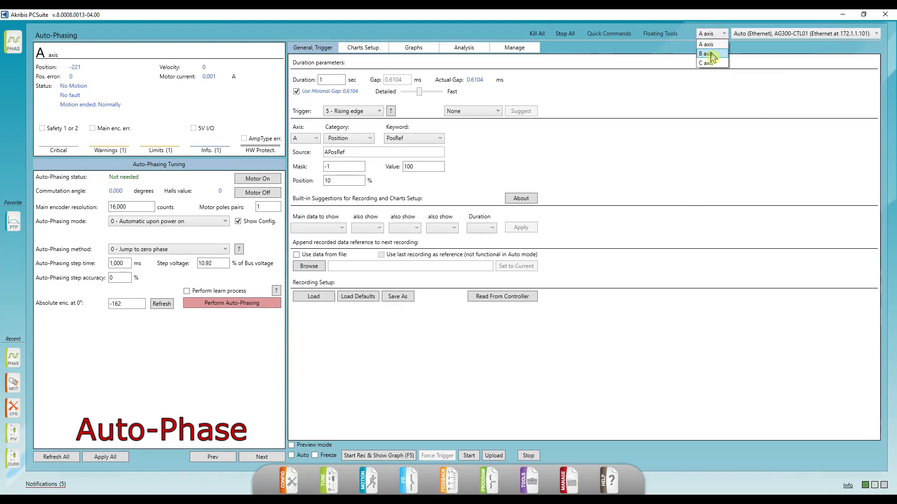
{"action": "left_click", "coordinate": [709, 54]}
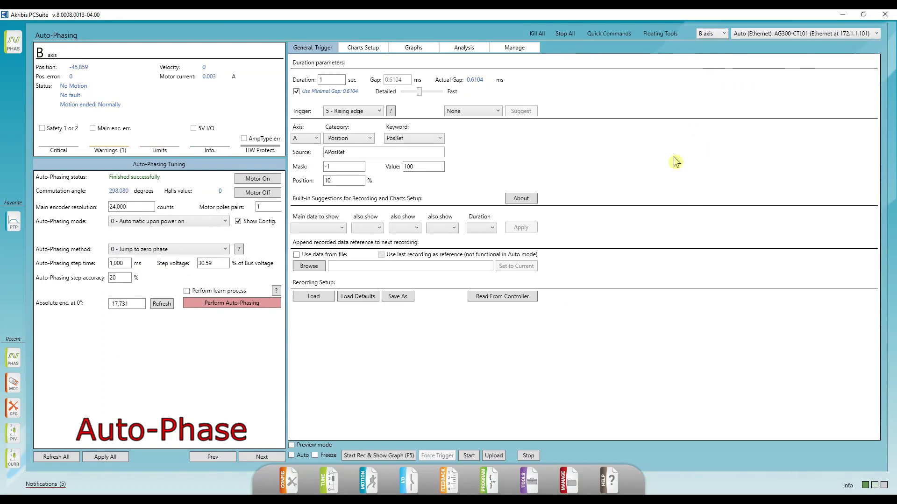
{"action": "mouse_move", "coordinate": [294, 480]}
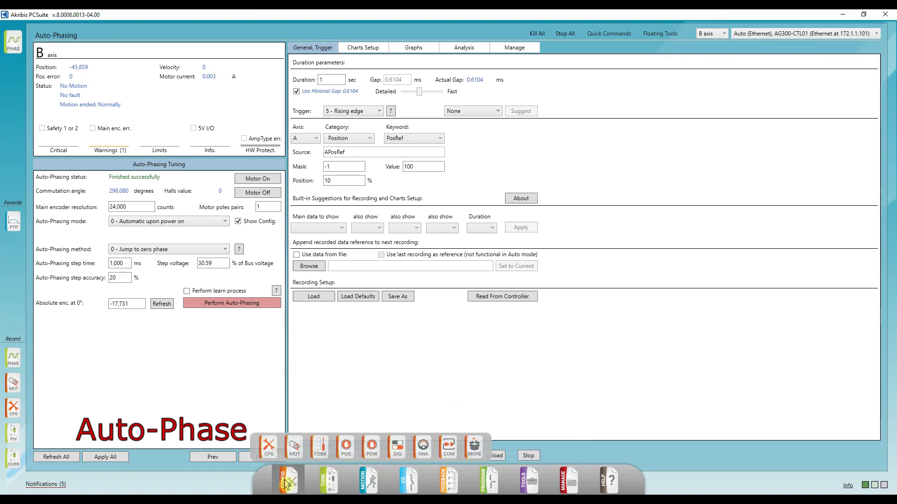
{"action": "mouse_move", "coordinate": [334, 487]}
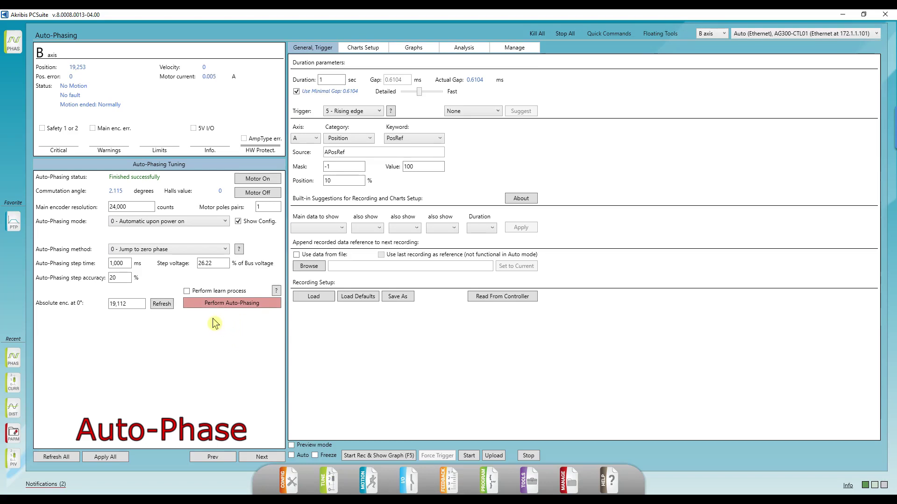
{"action": "left_click", "coordinate": [166, 250]}
{"action": "left_click", "coordinate": [168, 260]}
{"action": "left_click", "coordinate": [171, 221]}
{"action": "left_click", "coordinate": [168, 231]}
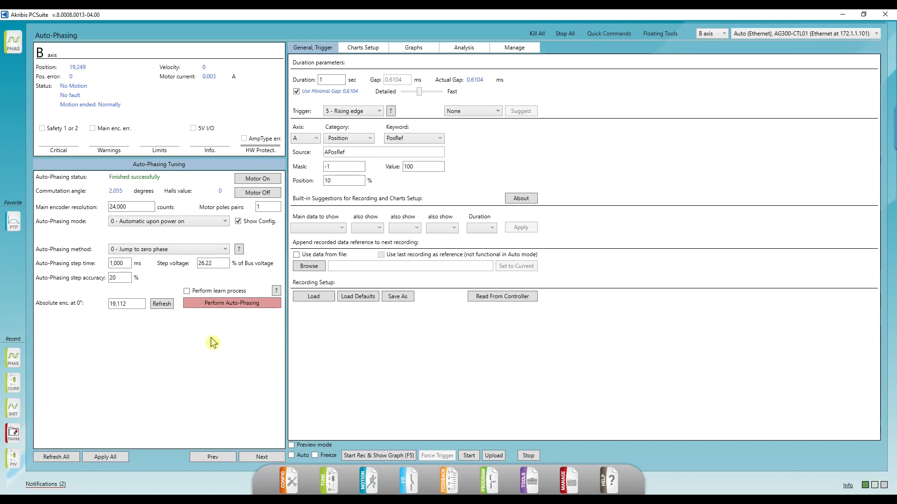
{"action": "left_click", "coordinate": [175, 254]}
{"action": "left_click", "coordinate": [181, 255]}
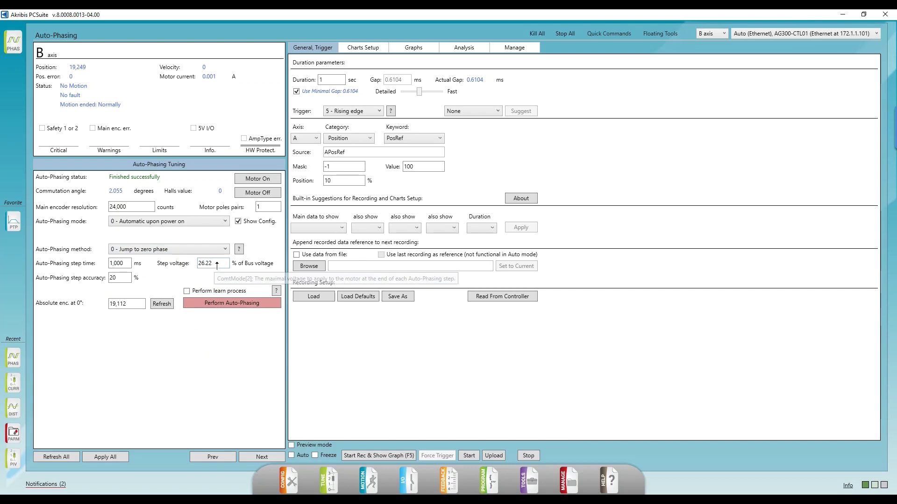
{"action": "left_click_drag", "start_coordinate": [215, 264], "coordinate": [194, 266]}
{"action": "left_click_drag", "start_coordinate": [122, 279], "coordinate": [89, 279]}
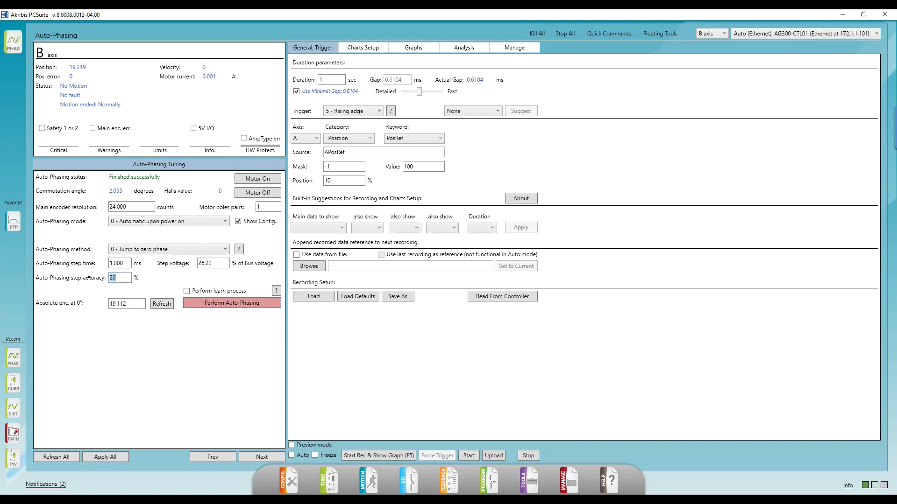
{"action": "left_click", "coordinate": [112, 286]}
- Rerun auto-phasing on axis B, giving a new 2.100° commutation angle
{"action": "left_click", "coordinate": [234, 305]}
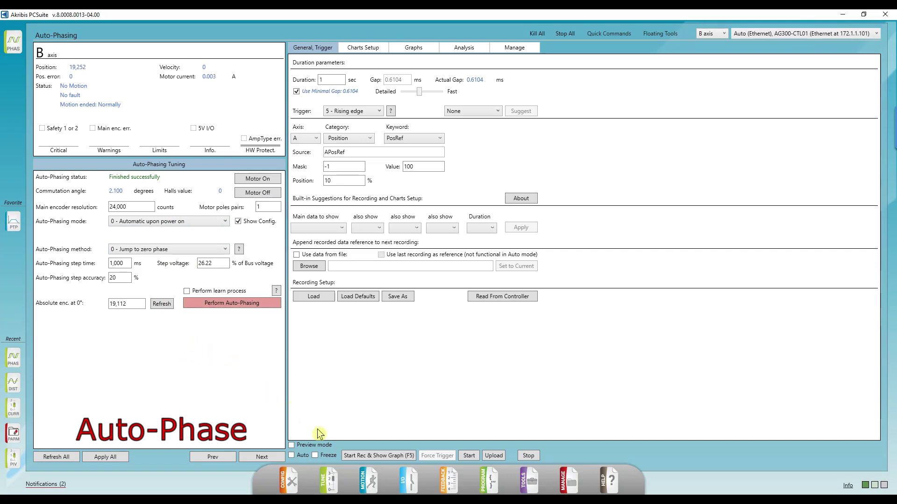
- Open CURR tuning for axis B and measure the motor: 4.16 ohms, 0.93 mH
{"action": "left_click", "coordinate": [340, 481]}
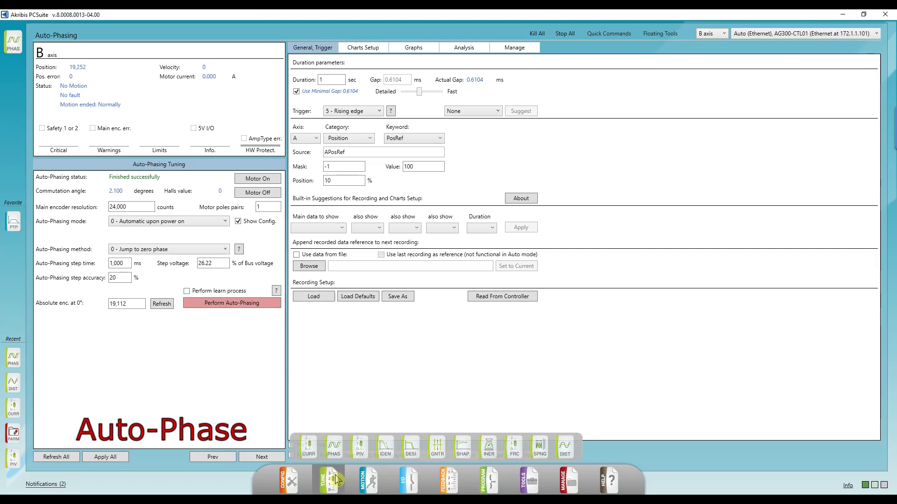
{"action": "left_click", "coordinate": [309, 450]}
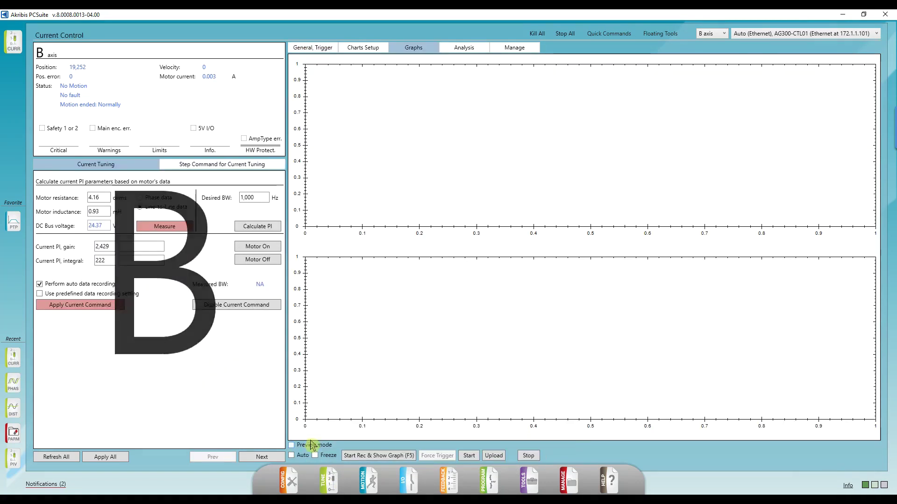
{"action": "left_click", "coordinate": [174, 228]}
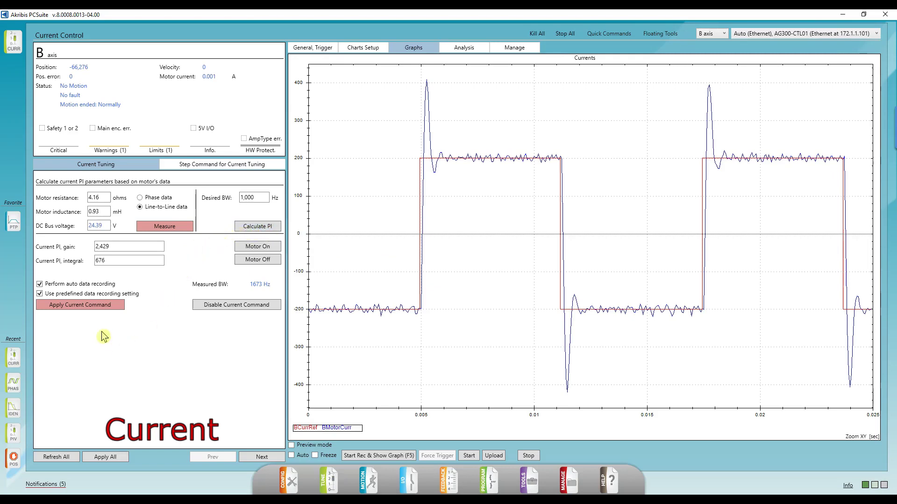
- During the square-wave current test, lower the PI integral through 515, 304, 236 to 222, then stop
{"action": "left_click", "coordinate": [81, 307]}
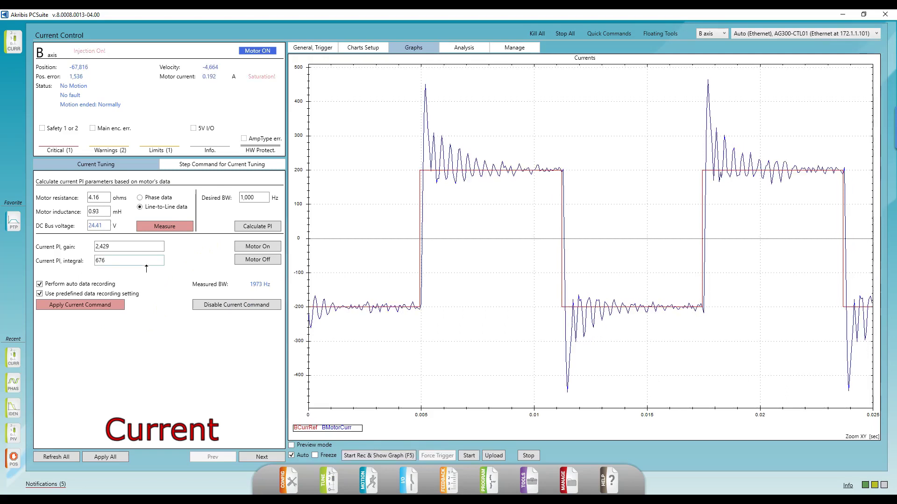
{"action": "key", "text": "BackSpace"}
{"action": "key", "text": "BackSpace"}
{"action": "key", "text": "BackSpace"}
{"action": "type", "text": "515"}
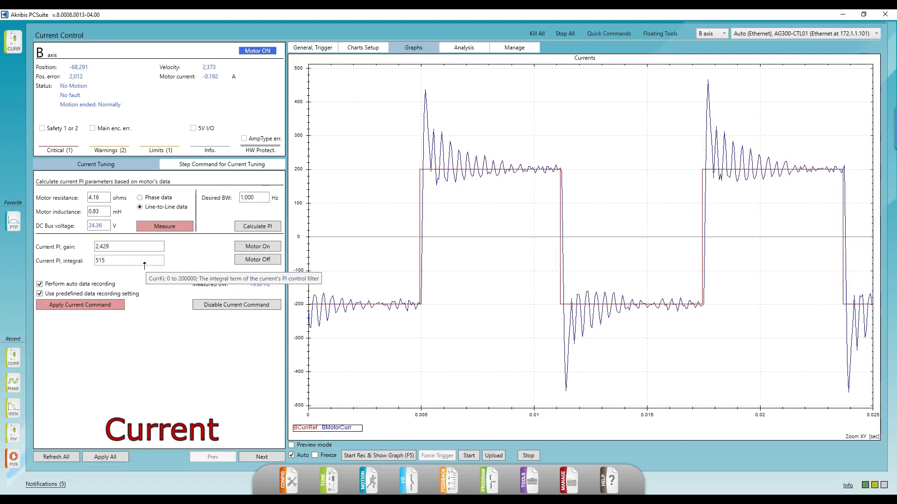
{"action": "key", "text": "BackSpace"}
{"action": "key", "text": "BackSpace"}
{"action": "key", "text": "BackSpace"}
{"action": "type", "text": "304"}
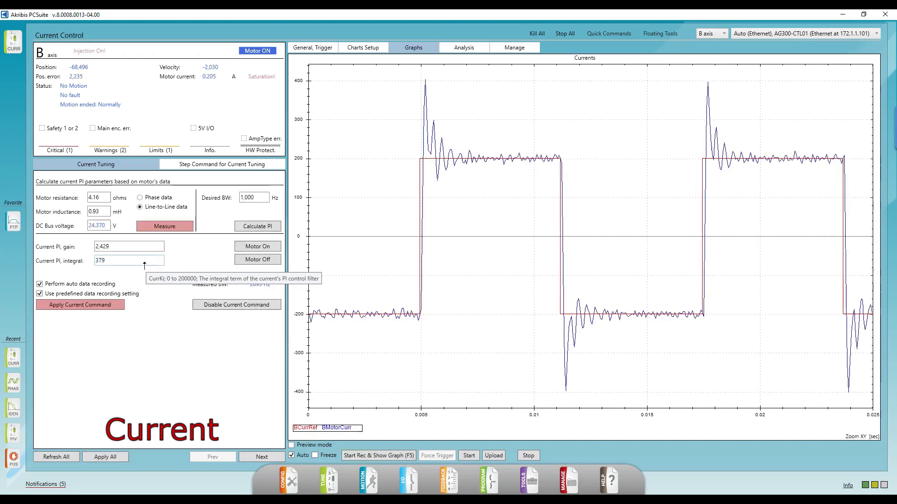
{"action": "key", "text": "BackSpace"}
{"action": "key", "text": "BackSpace"}
{"action": "key", "text": "BackSpace"}
{"action": "type", "text": "236"}
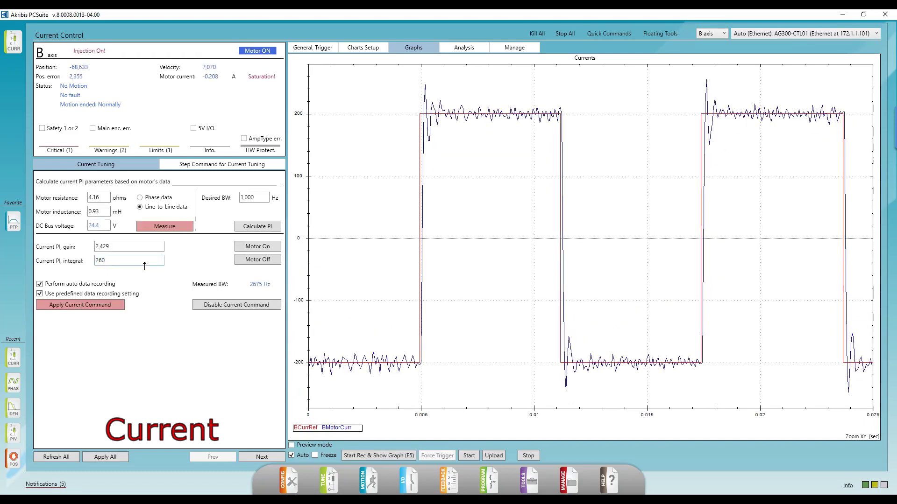
{"action": "key", "text": "BackSpace"}
{"action": "key", "text": "BackSpace"}
{"action": "key", "text": "BackSpace"}
{"action": "type", "text": "222"}
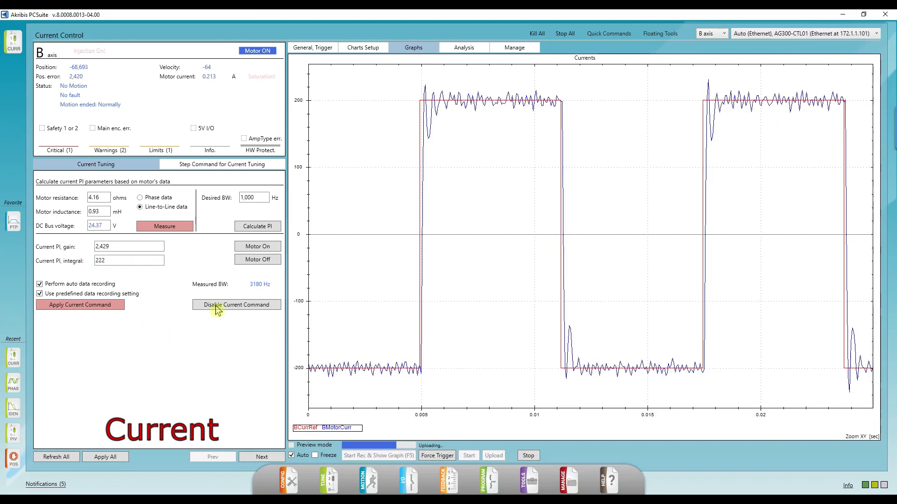
{"action": "left_click", "coordinate": [216, 307]}
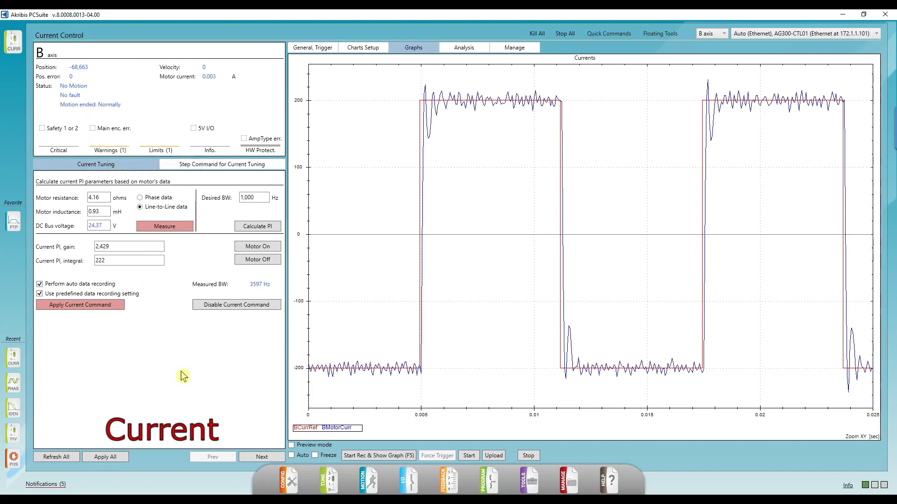
{"action": "mouse_move", "coordinate": [337, 488]}
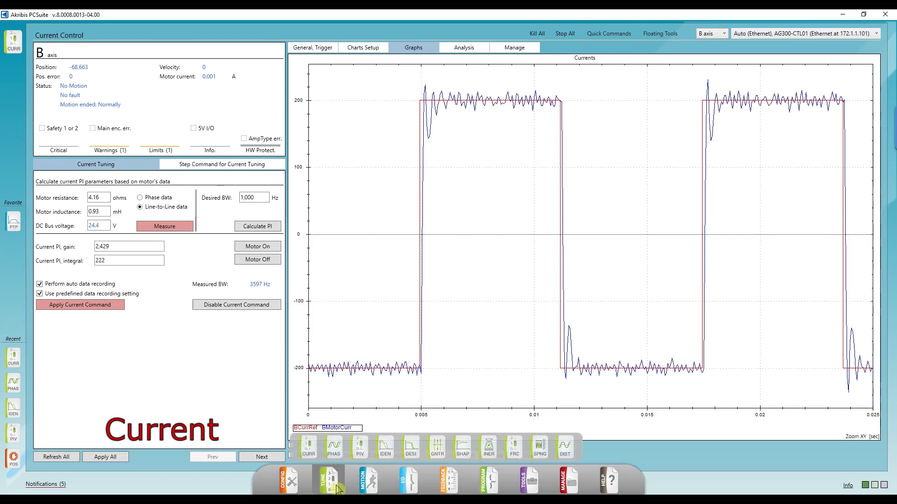
- Open the PIV position and velocity tuning page for axis B
{"action": "left_click", "coordinate": [360, 449]}
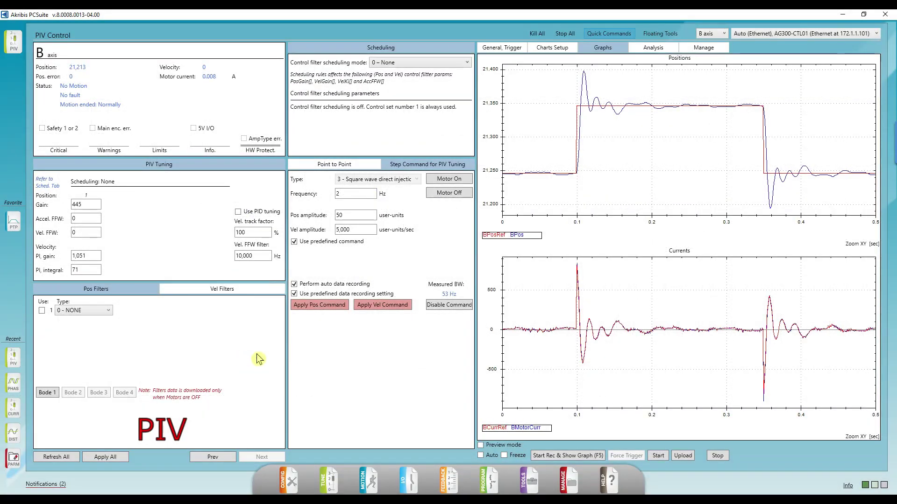
- Start the square-wave position test and raise velocity PI gain through 1,221, 1,598, 1,800, 2,028
{"action": "left_click", "coordinate": [318, 307]}
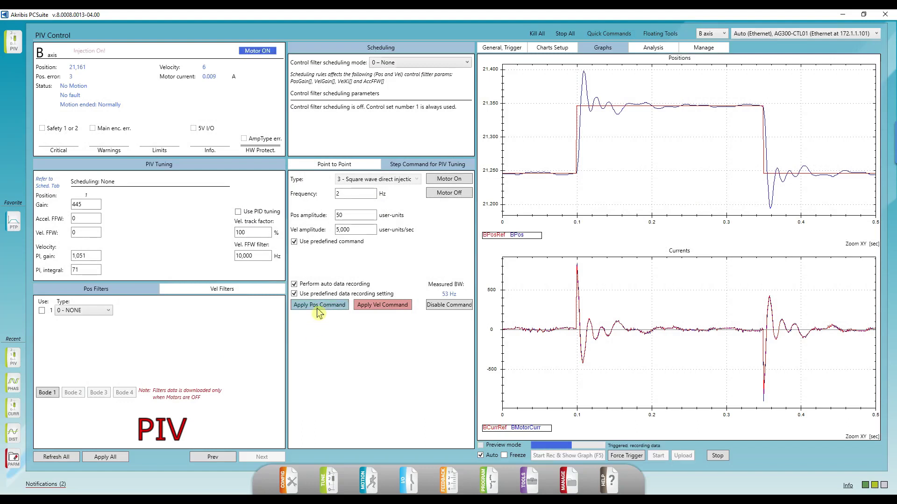
{"action": "left_click", "coordinate": [467, 306]}
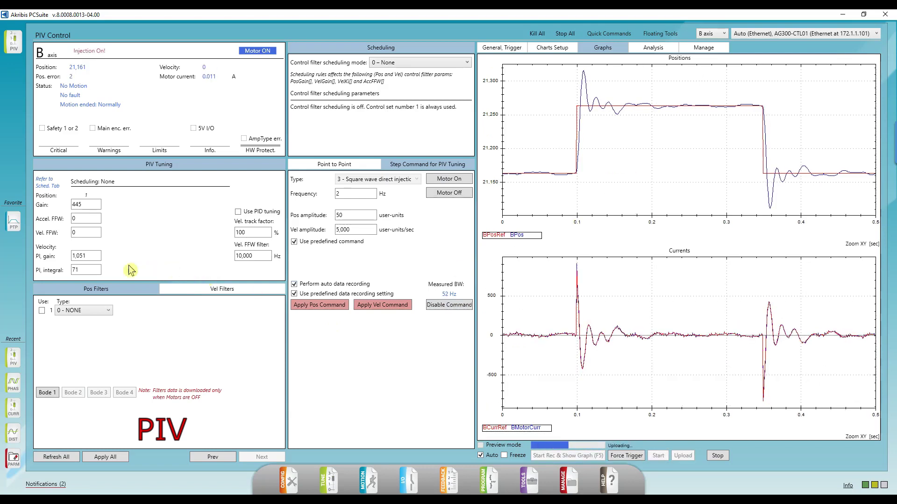
{"action": "triple_click", "coordinate": [91, 256]}
{"action": "type", "text": "1,221"}
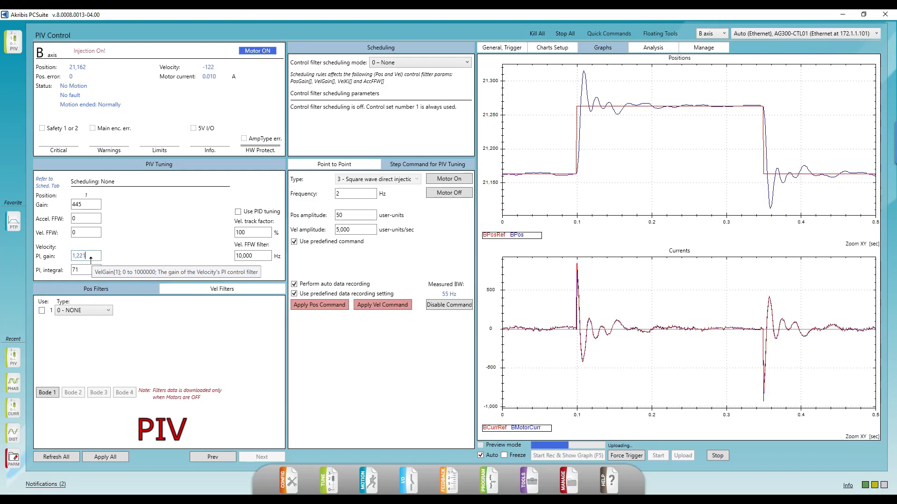
{"action": "key", "text": "BackSpace"}
{"action": "key", "text": "BackSpace"}
{"action": "key", "text": "BackSpace"}
{"action": "type", "text": "598"}
{"action": "key", "text": "Return"}
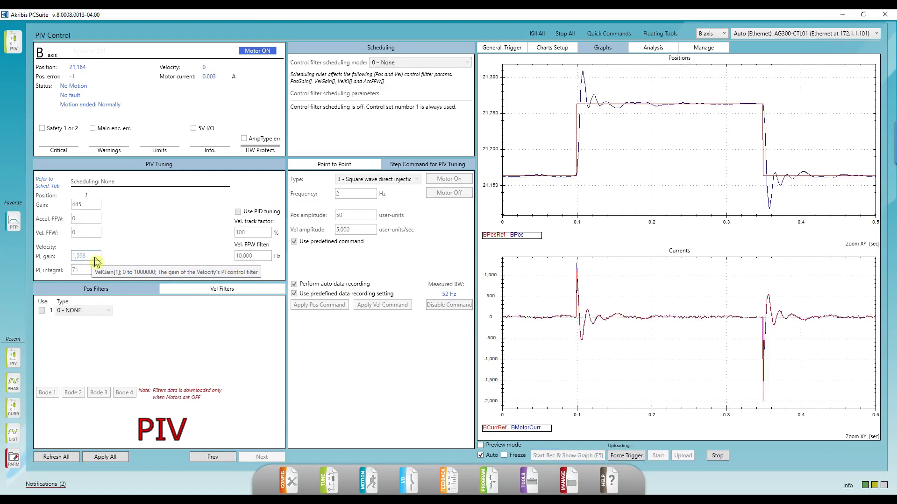
{"action": "triple_click", "coordinate": [91, 256]}
{"action": "type", "text": "1,800"}
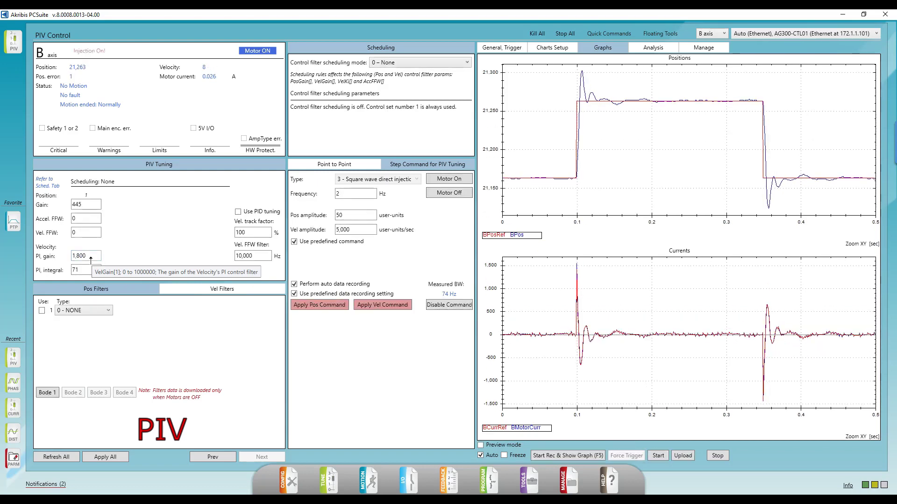
{"action": "triple_click", "coordinate": [90, 256]}
{"action": "type", "text": "2,028"}
{"action": "scroll", "coordinate": [90, 260], "scroll_direction": "up", "scroll_amount": 3}
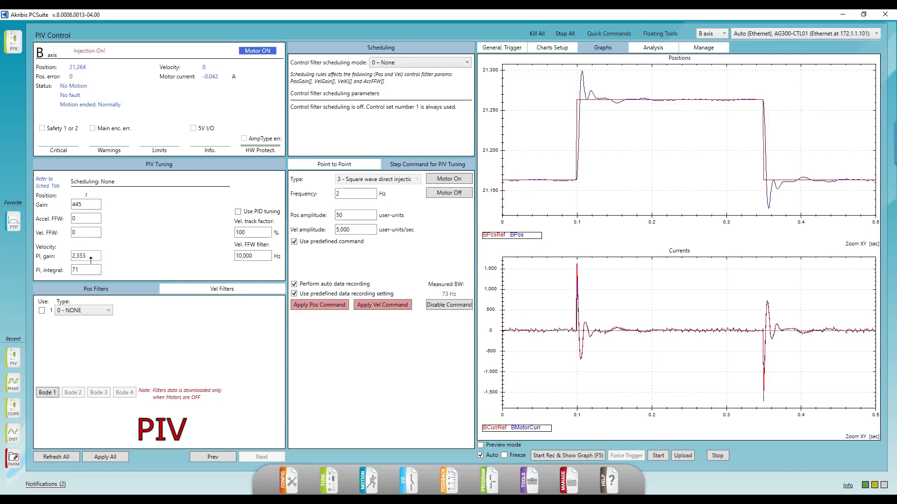
{"action": "scroll", "coordinate": [90, 260], "scroll_direction": "up", "scroll_amount": 3}
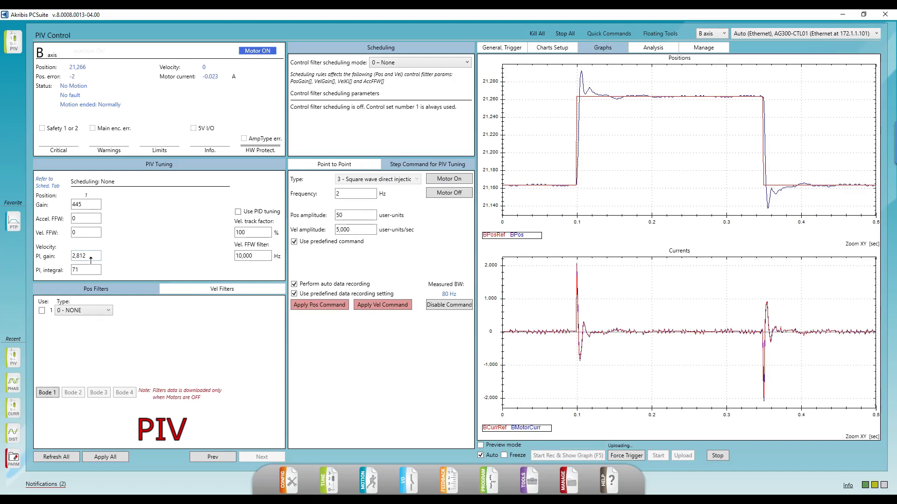
{"action": "scroll", "coordinate": [90, 260], "scroll_direction": "up", "scroll_amount": 2}
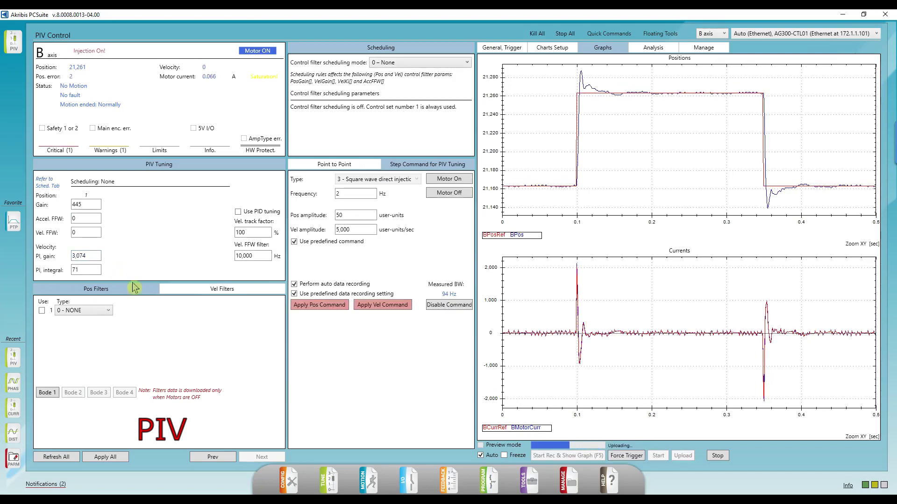
- Stop the square-wave injection, then toggle Use PID tuning on and off to compare gain forms
{"action": "left_click", "coordinate": [459, 308]}
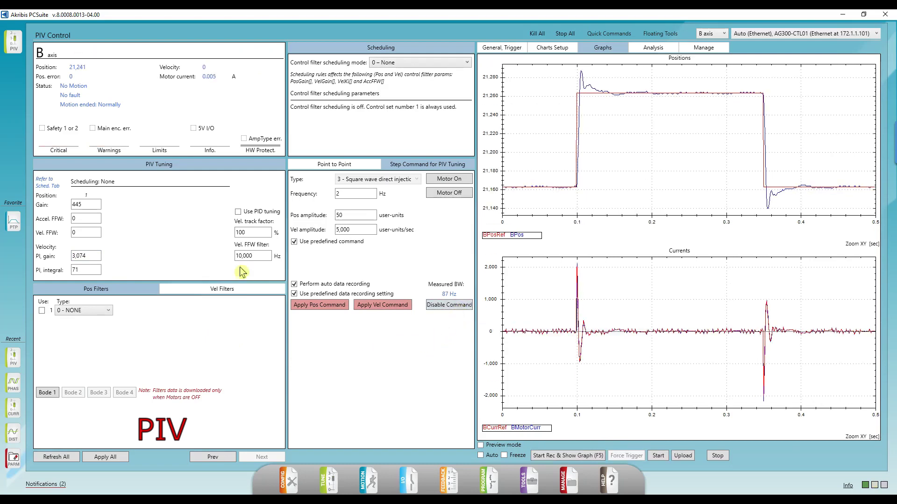
{"action": "left_click", "coordinate": [262, 213]}
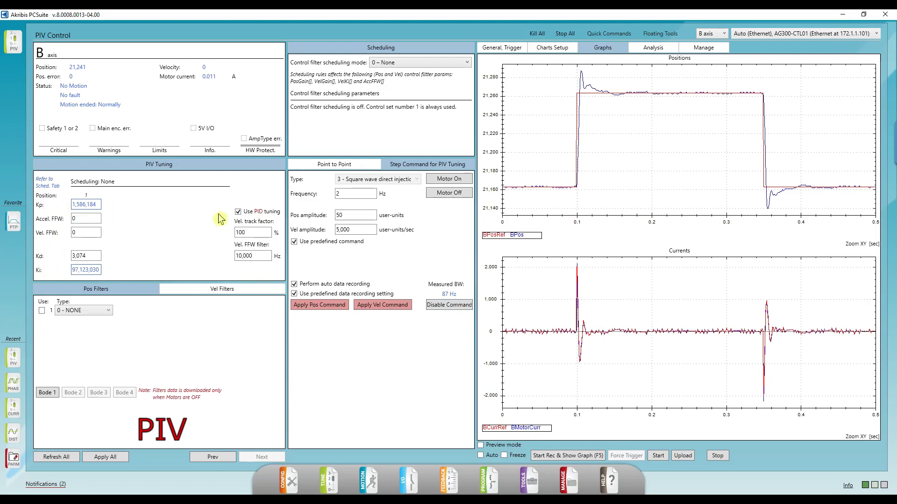
{"action": "left_click", "coordinate": [238, 211]}
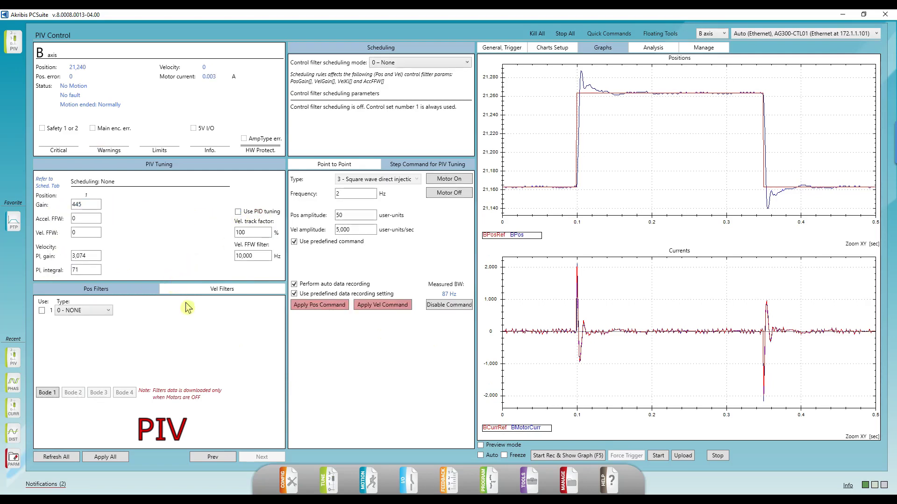
{"action": "mouse_move", "coordinate": [330, 483]}
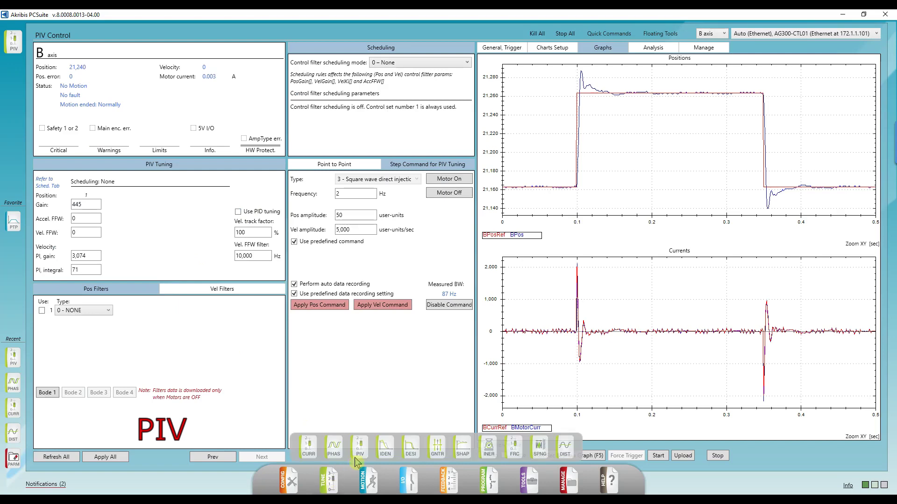
- Open IDEN, browse Basic and Expert modes, then run a Quick noise-injection identification of axis B
{"action": "left_click", "coordinate": [395, 455]}
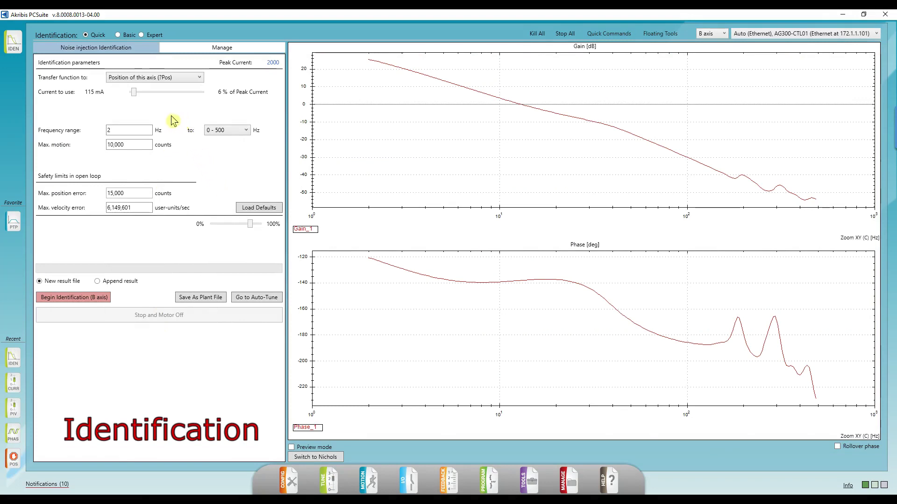
{"action": "left_click", "coordinate": [122, 35]}
{"action": "left_click", "coordinate": [149, 36]}
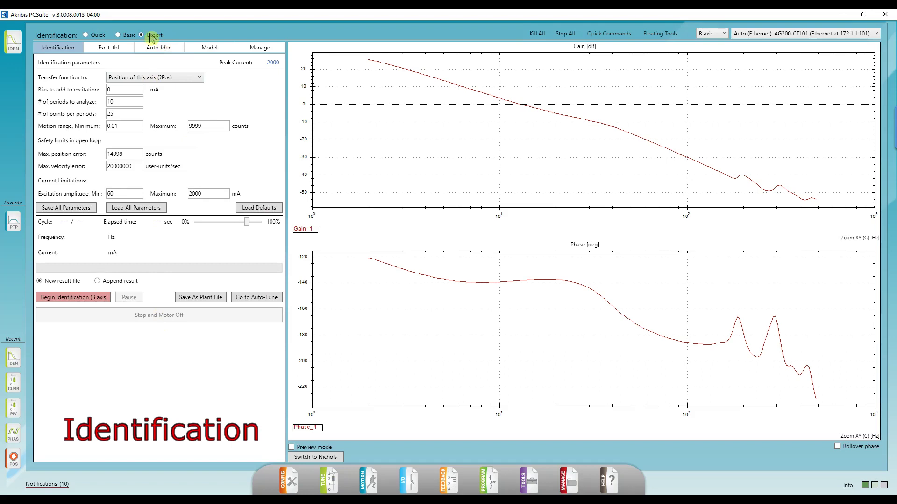
{"action": "left_click", "coordinate": [94, 37]}
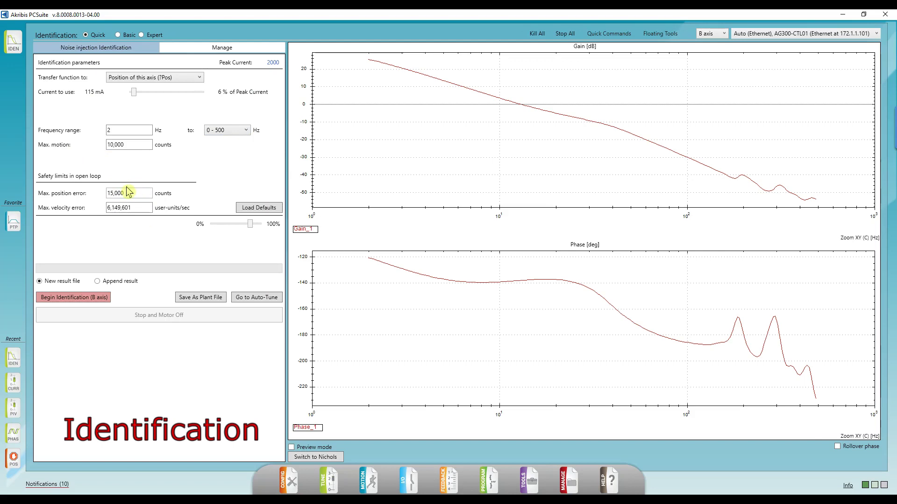
{"action": "left_click", "coordinate": [72, 299]}
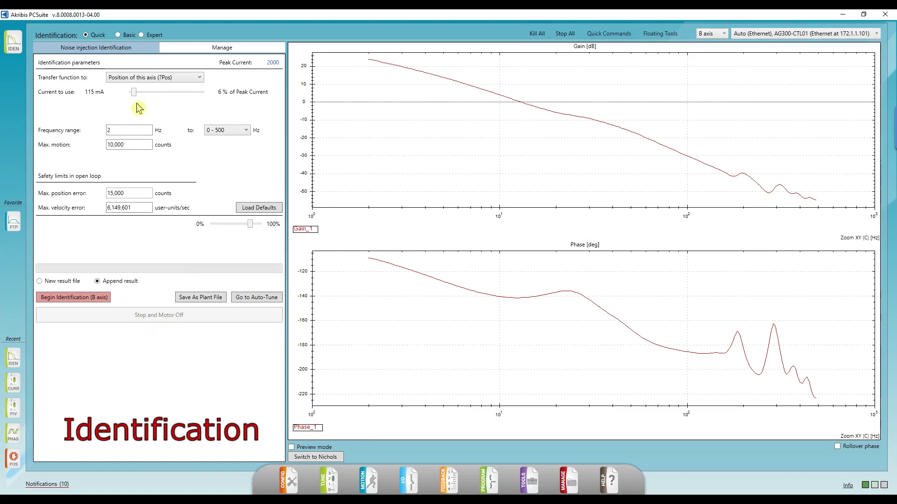
- Append two identification runs with injection current raised to about 48%, then 79% of peak
{"action": "left_click_drag", "start_coordinate": [134, 93], "coordinate": [169, 106]}
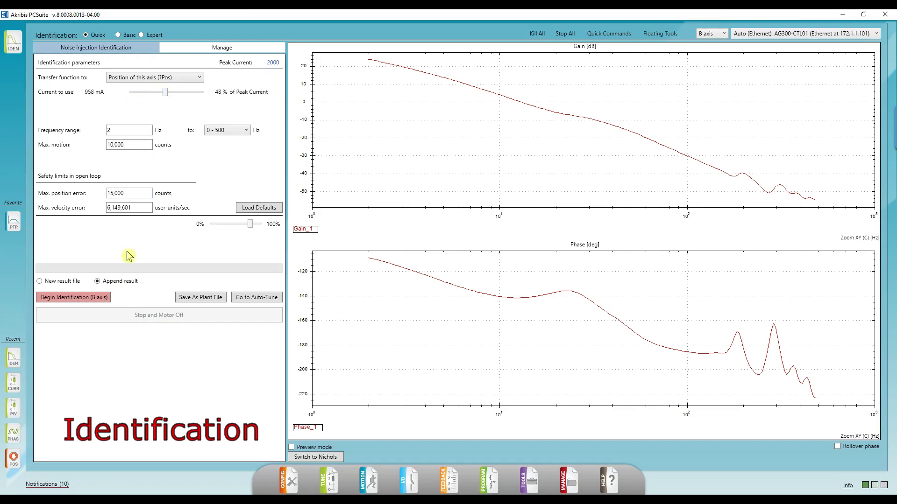
{"action": "left_click", "coordinate": [91, 298]}
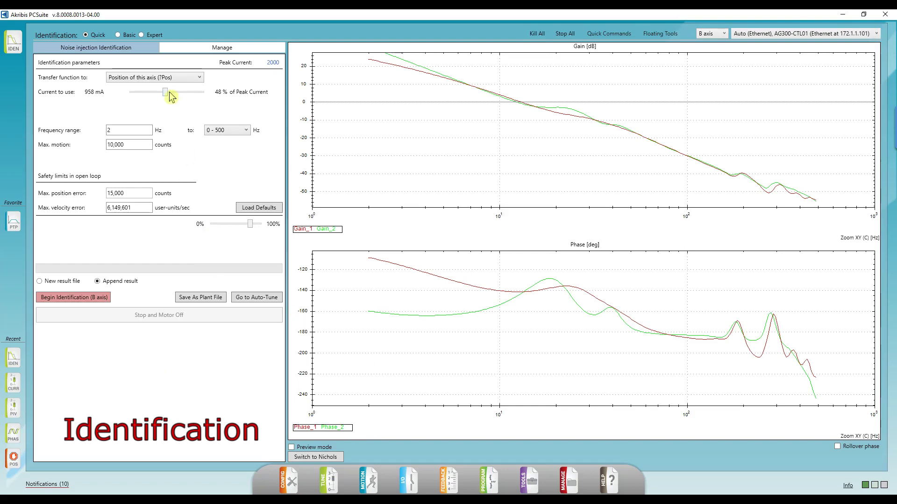
{"action": "left_click_drag", "start_coordinate": [166, 92], "coordinate": [190, 106]}
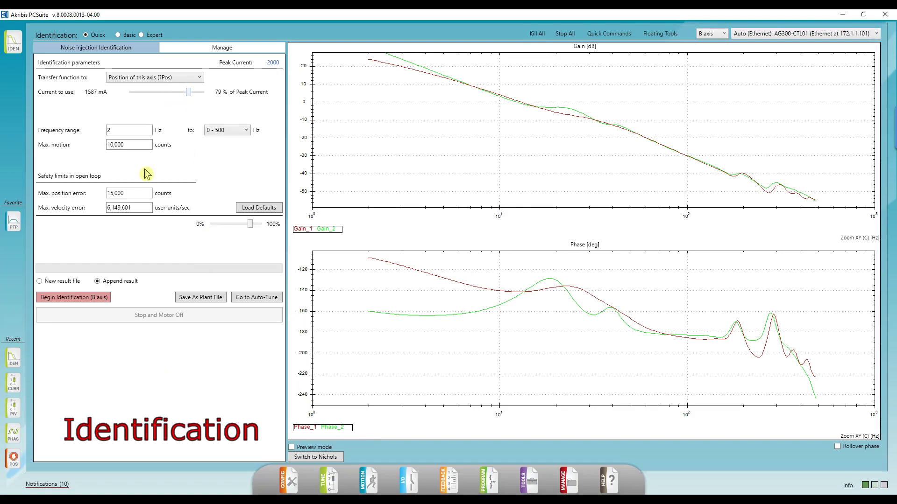
{"action": "left_click", "coordinate": [100, 301]}
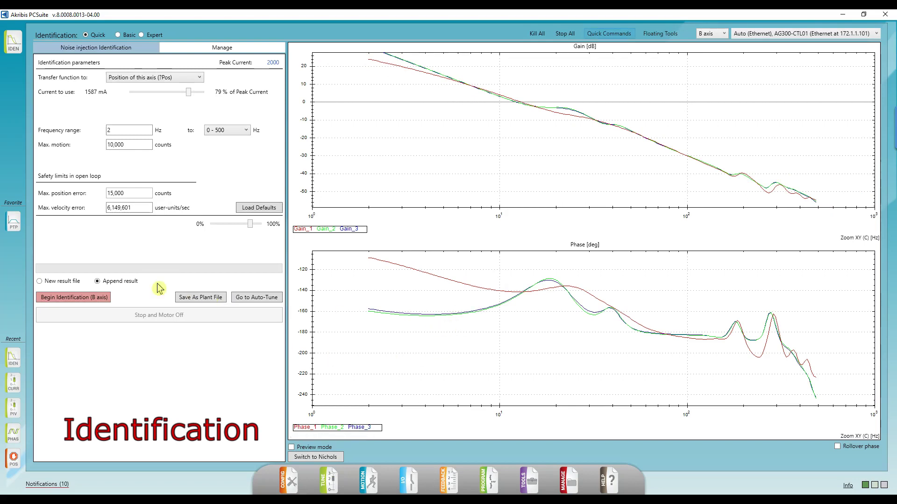
- Select New result file and run a fresh axis B identification
{"action": "left_click", "coordinate": [62, 282]}
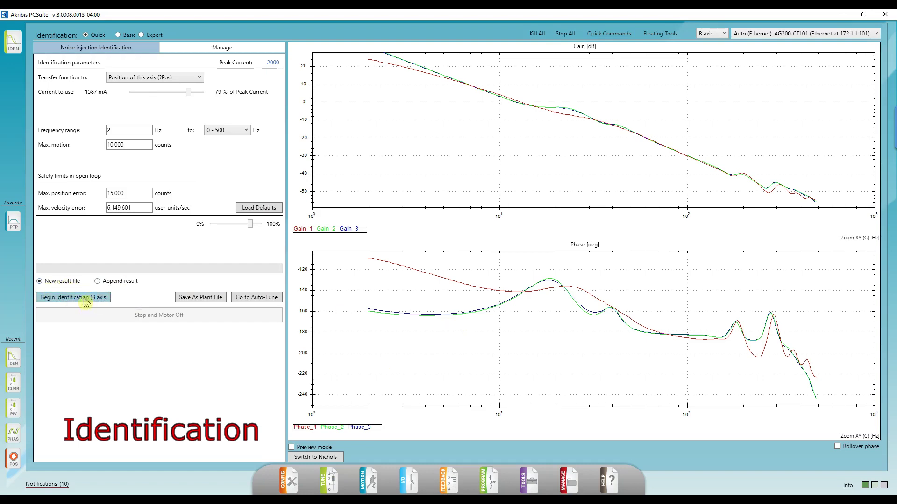
{"action": "left_click", "coordinate": [86, 302]}
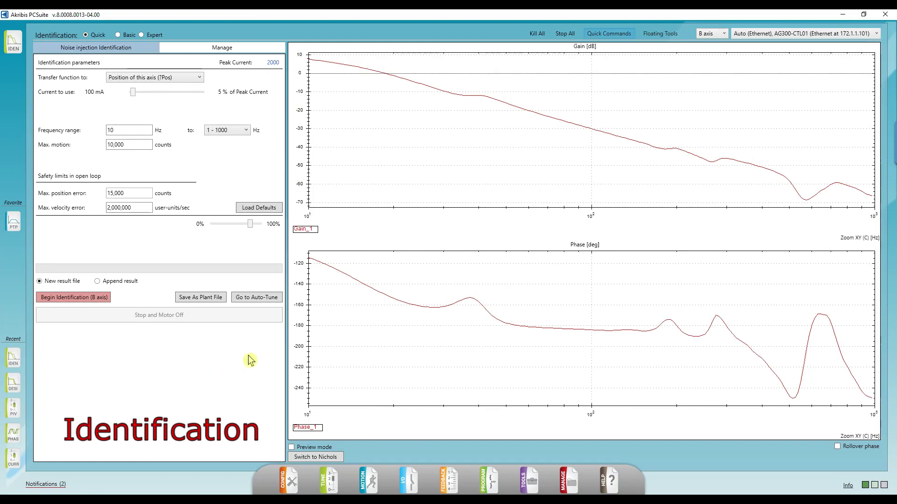
- Load the identification into Design and run Basic auto-tune at 25% bandwidth, reaching 34.62 Hz closed-loop
{"action": "left_click", "coordinate": [260, 302]}
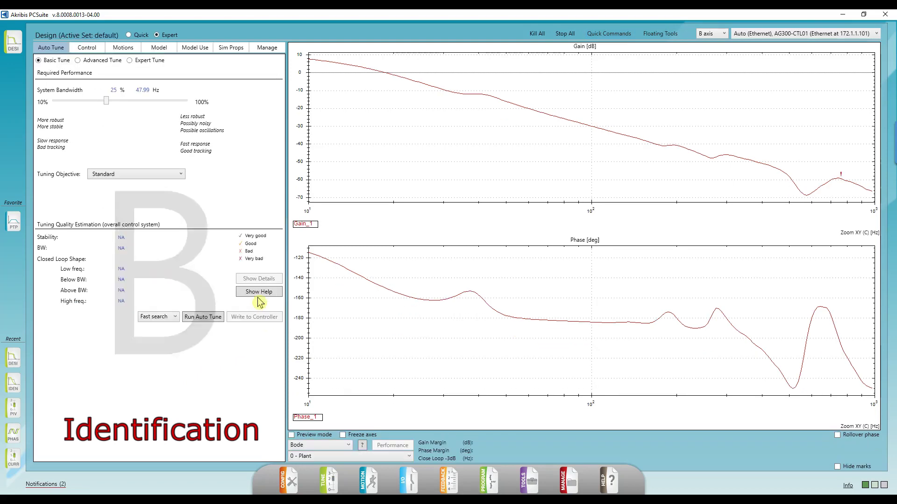
{"action": "left_click", "coordinate": [865, 437]}
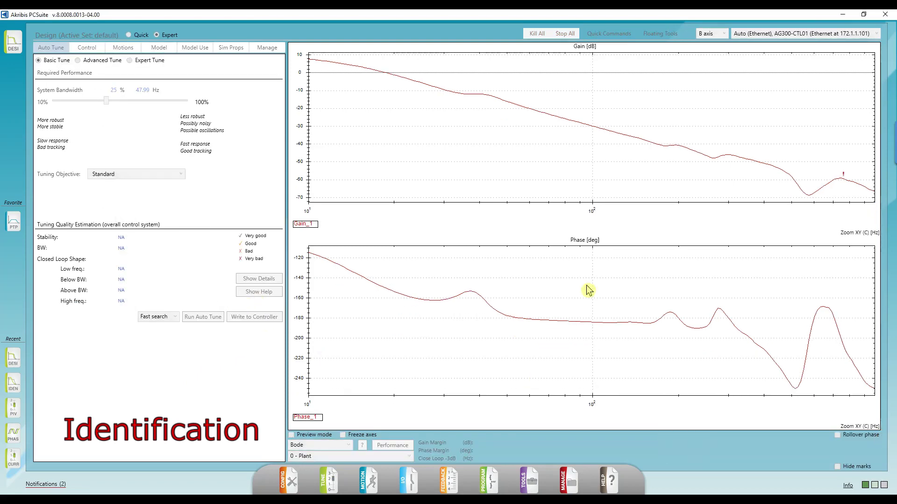
{"action": "left_click", "coordinate": [79, 61]}
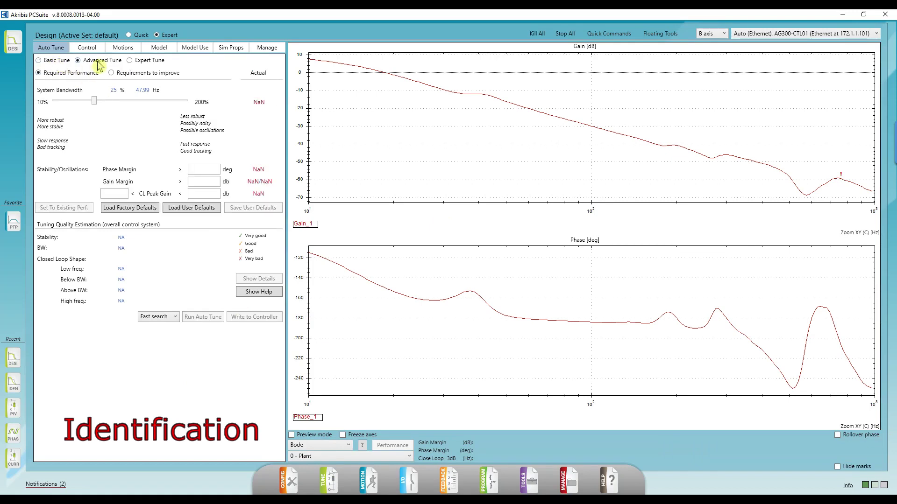
{"action": "left_click", "coordinate": [130, 60]}
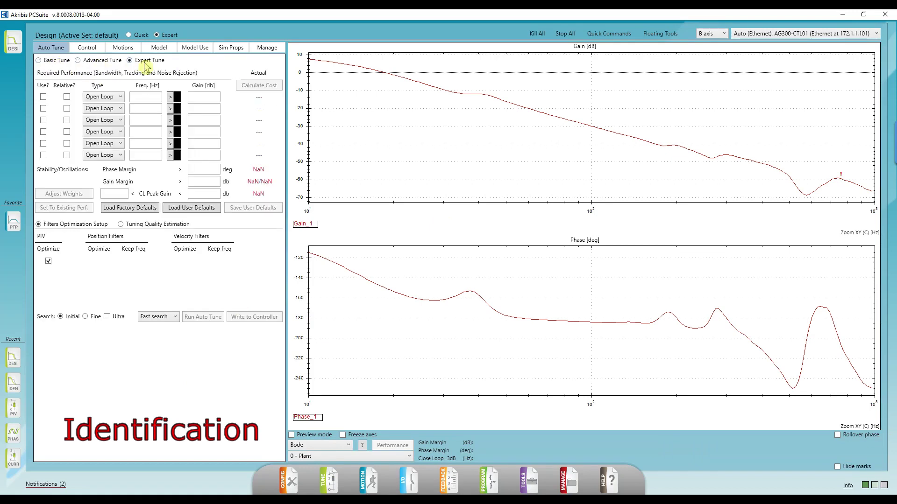
{"action": "left_click", "coordinate": [56, 61]}
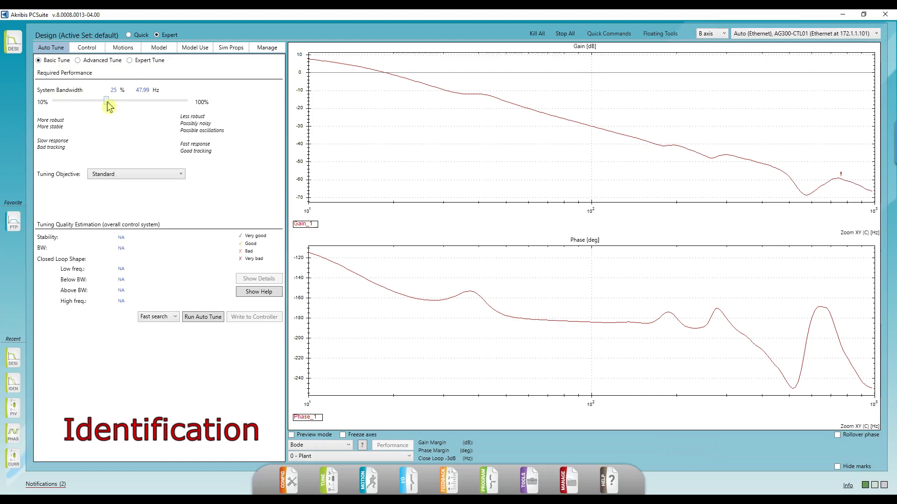
{"action": "left_click", "coordinate": [201, 318]}
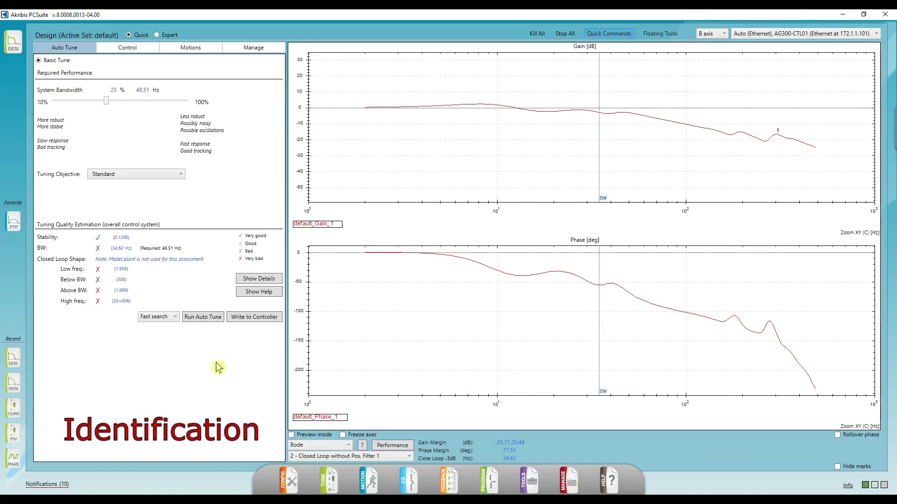
- Write position gain 75 and velocity PI 911/12 to axis B, then apply a square-wave step command
{"action": "left_click", "coordinate": [139, 51]}
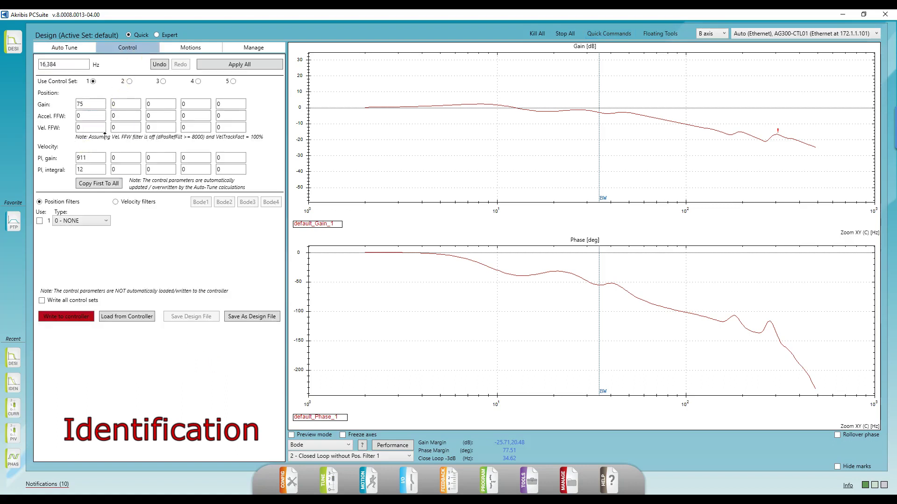
{"action": "left_click", "coordinate": [74, 321]}
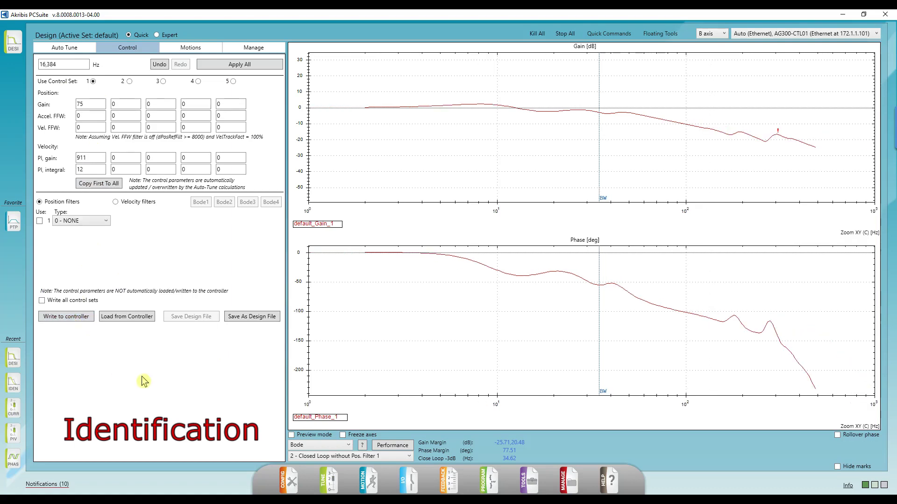
{"action": "mouse_move", "coordinate": [329, 486]}
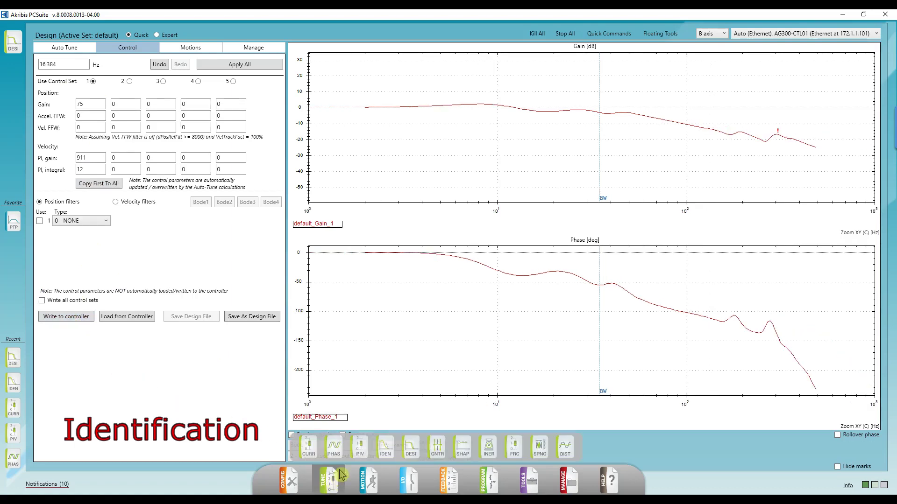
{"action": "left_click", "coordinate": [359, 448]}
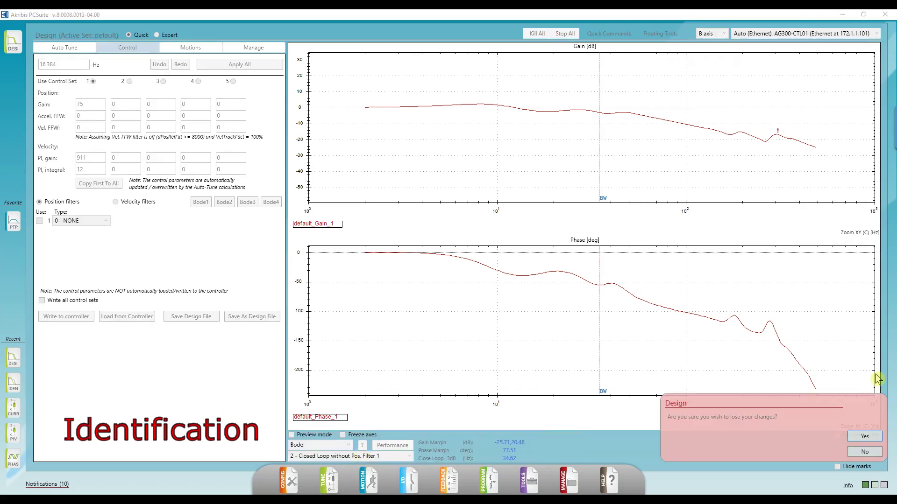
{"action": "left_click", "coordinate": [864, 436]}
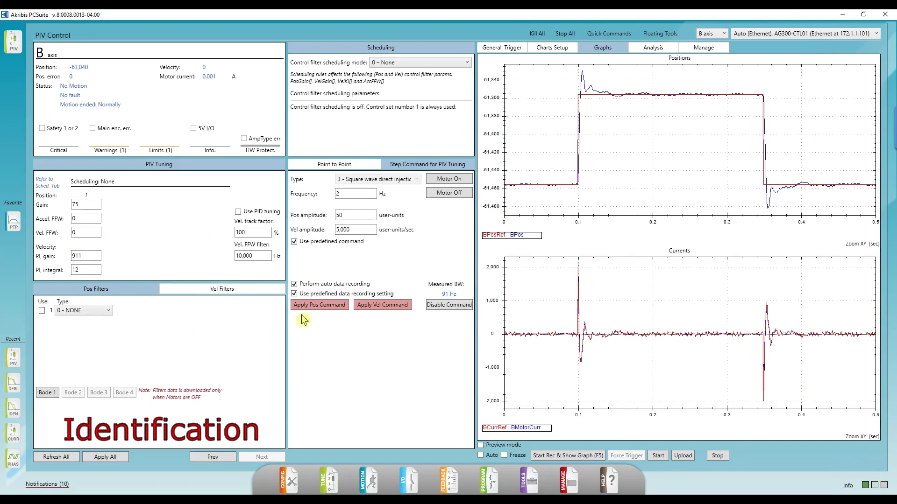
{"action": "left_click", "coordinate": [314, 308]}
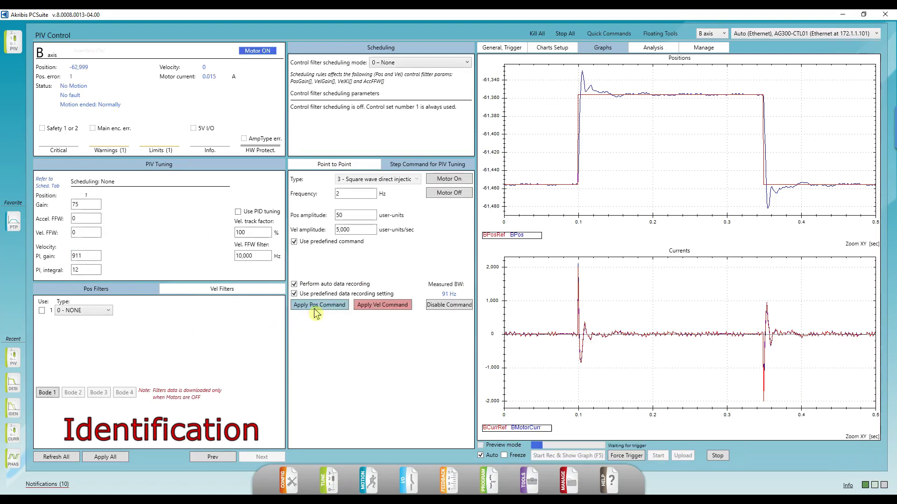